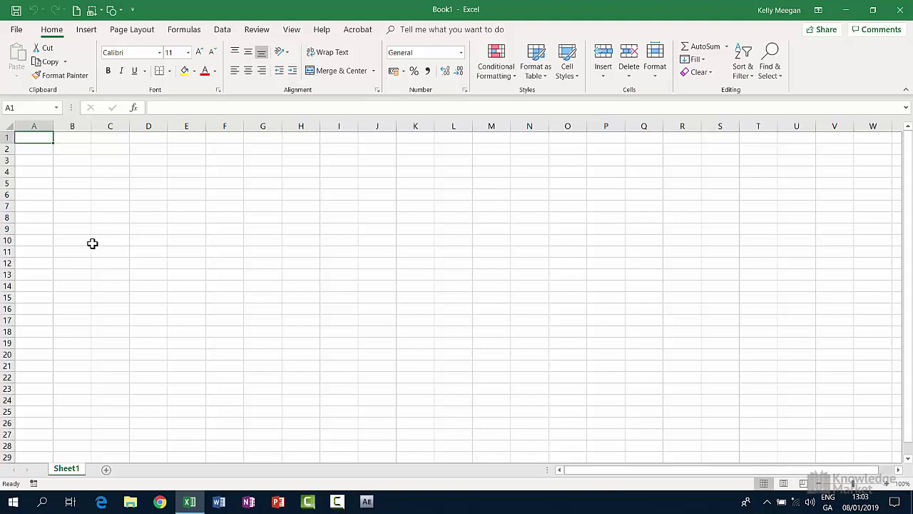
Add five new sheets to reach Sheet6, then group Sheet1 through Sheet3.
click(105, 471)
click(143, 471)
click(181, 471)
click(218, 471)
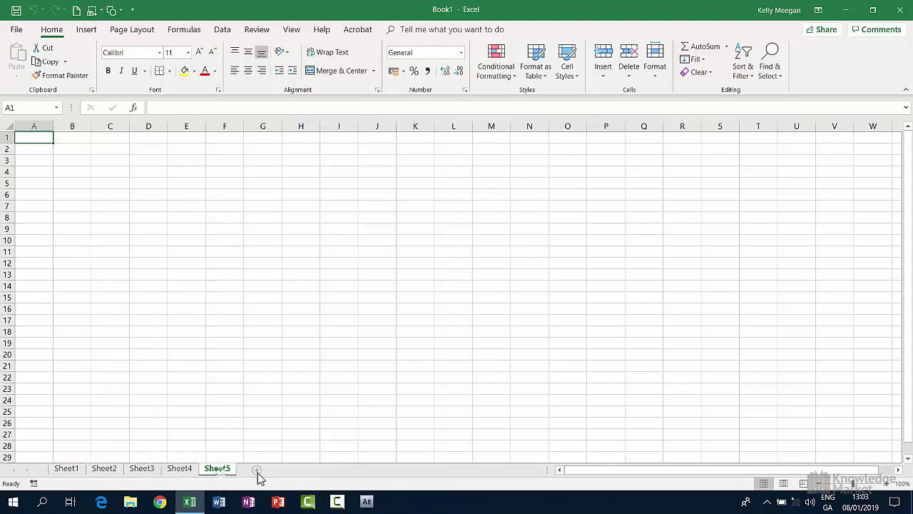
click(257, 471)
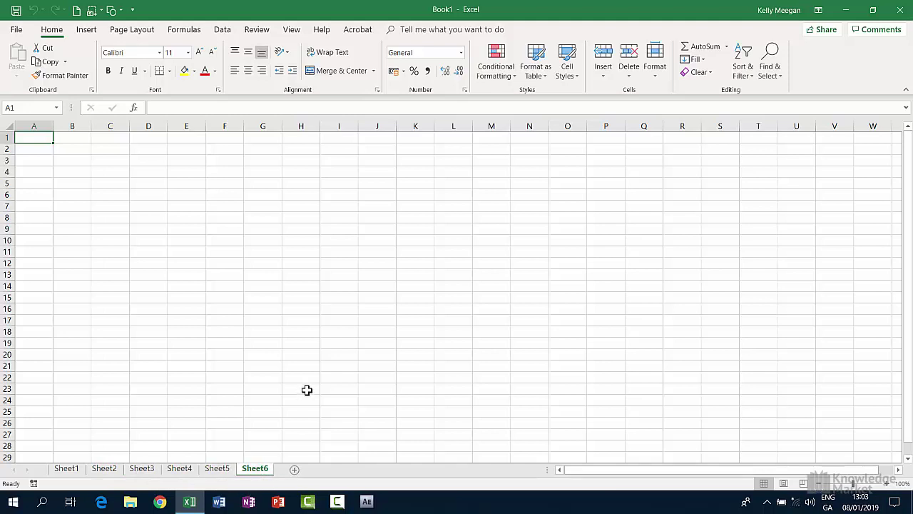
click(66, 469)
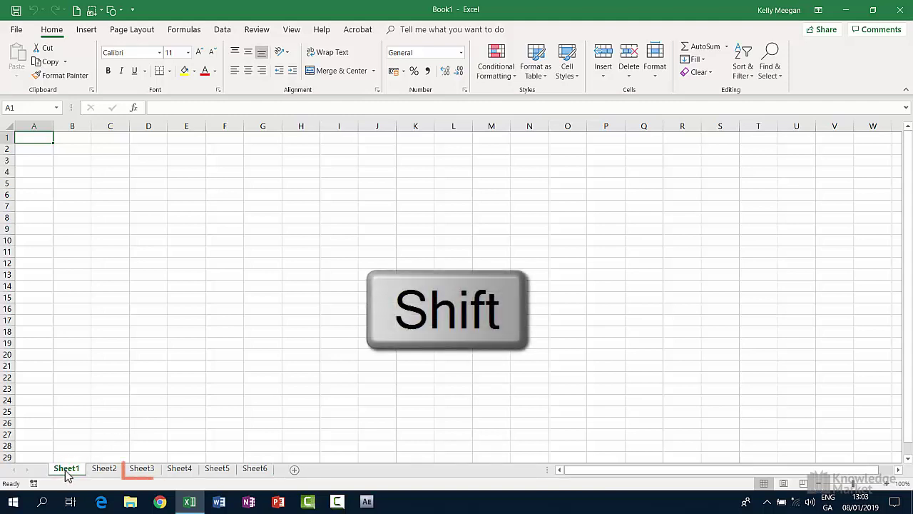
shift+click(143, 469)
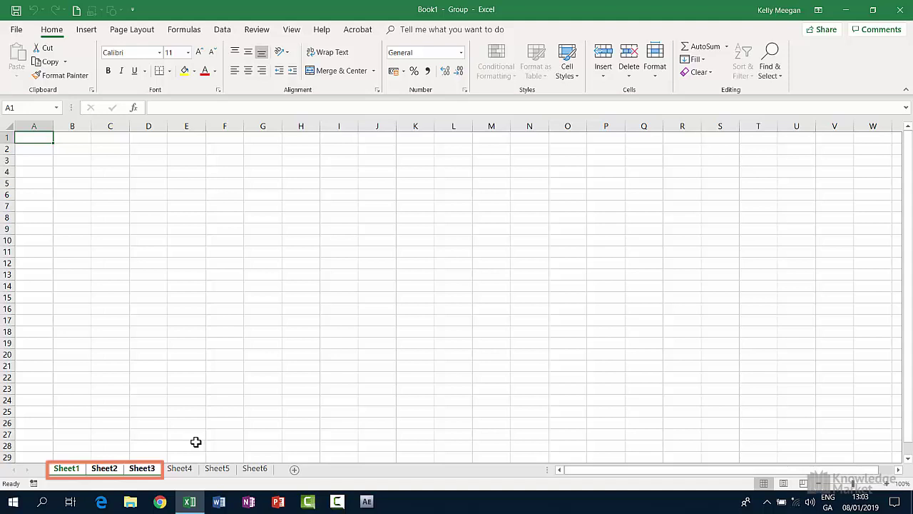
Move the grouped Sheet1–Sheet3 tabs to the end, after Sheet6.
click(119, 471)
drag(121, 475, 121, 475)
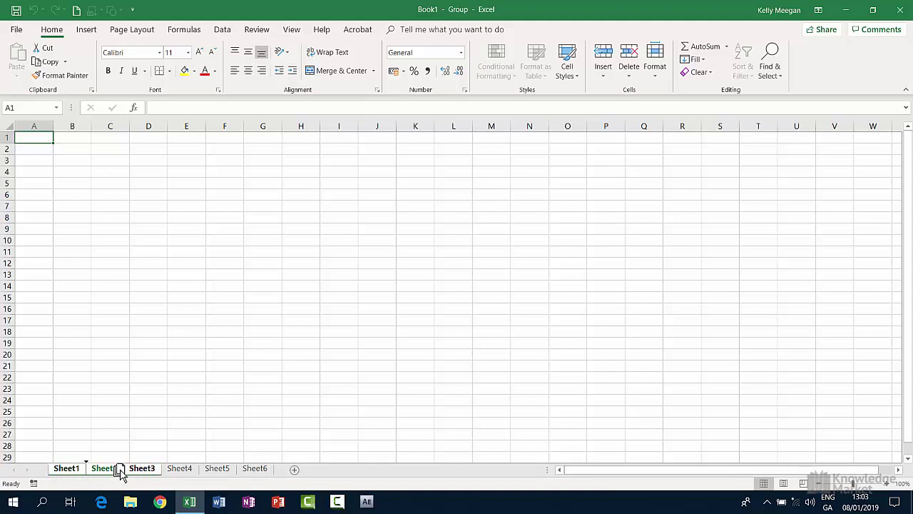
mouse_move(119, 473)
mouse_down()
mouse_move(274, 465)
mouse_move(285, 473)
mouse_up()
drag(285, 473, 289, 470)
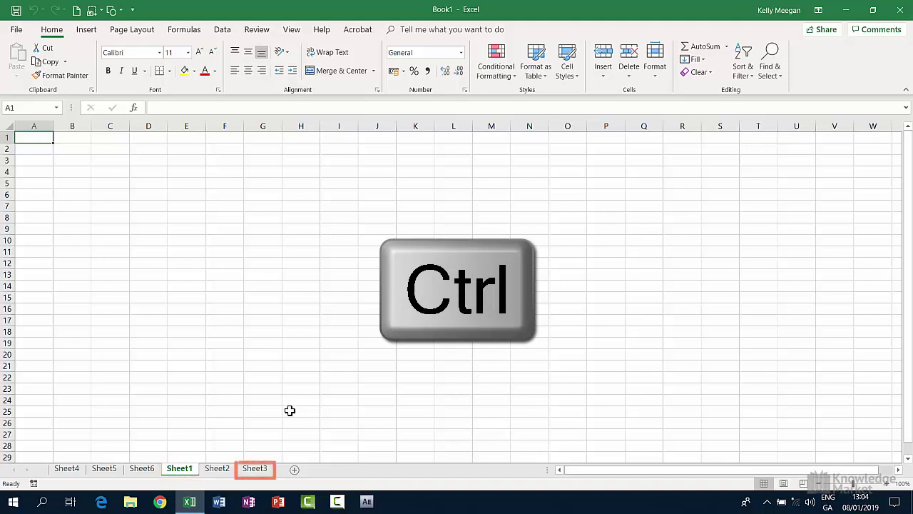
Drag Sheet1 and Sheet3 back to the front, then place Sheet2 between them.
ctrl+click(256, 471)
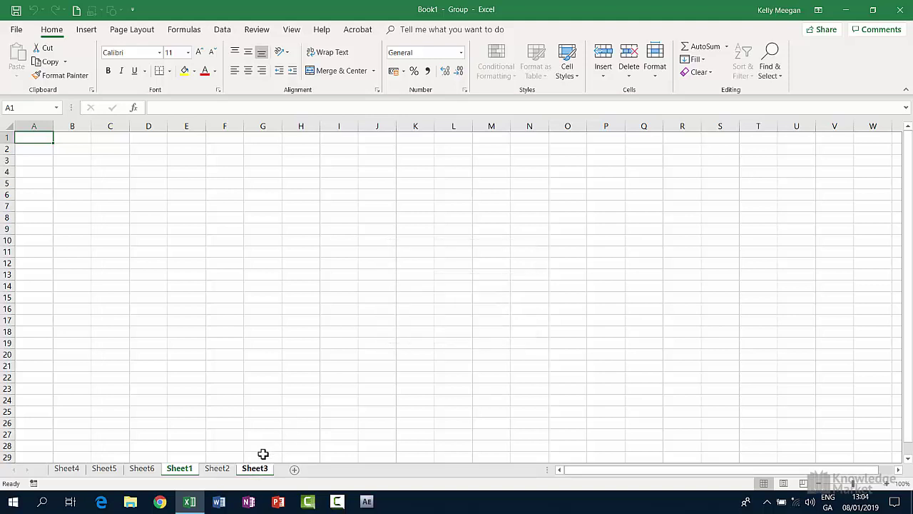
drag(254, 473, 62, 463)
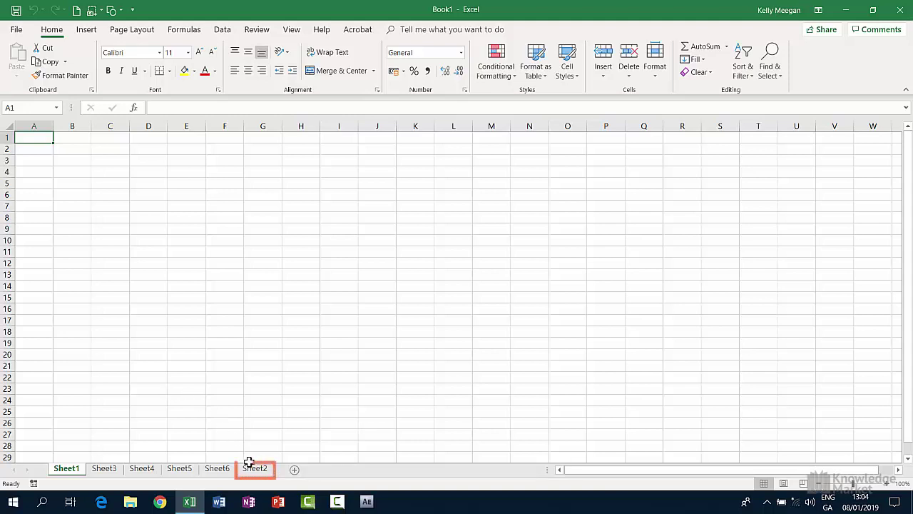
mouse_move(254, 469)
mouse_down()
mouse_move(228, 456)
mouse_move(127, 452)
mouse_move(104, 465)
mouse_up()
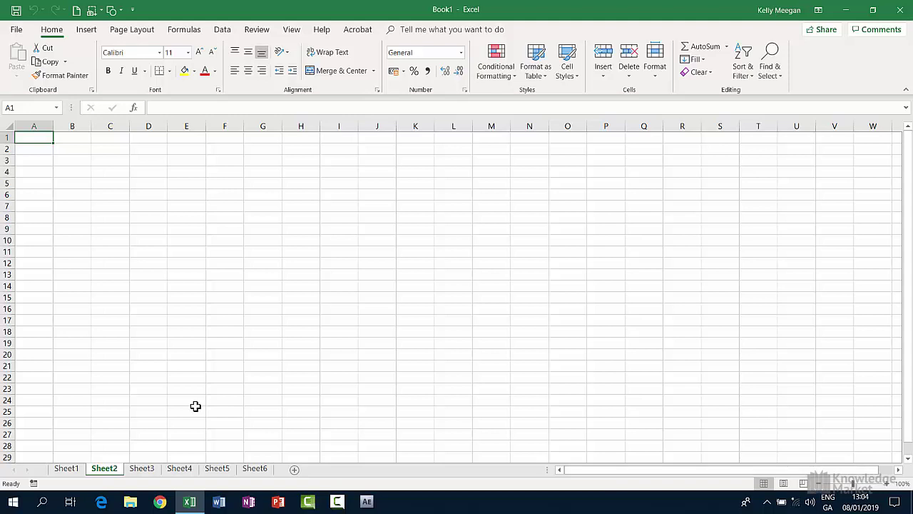
Group Sheet1 through Sheet4, then release the group by selecting Sheet5.
click(69, 471)
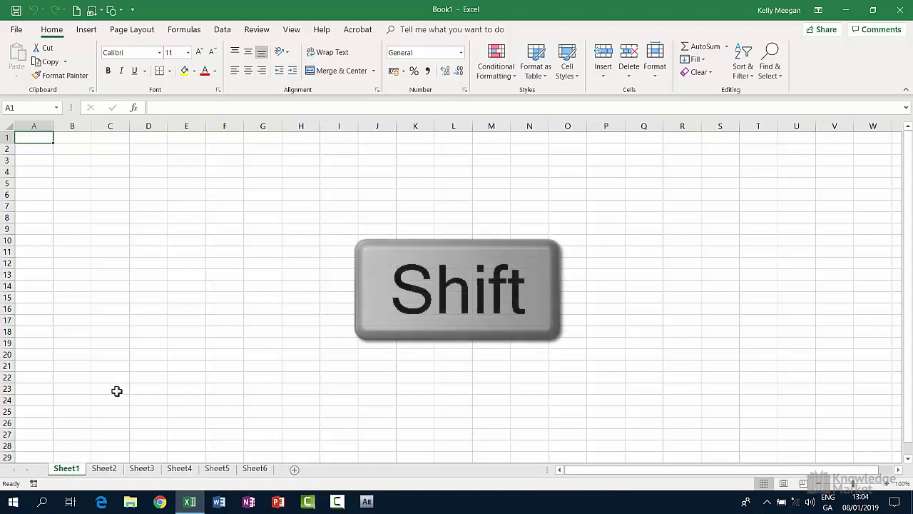
shift+click(180, 471)
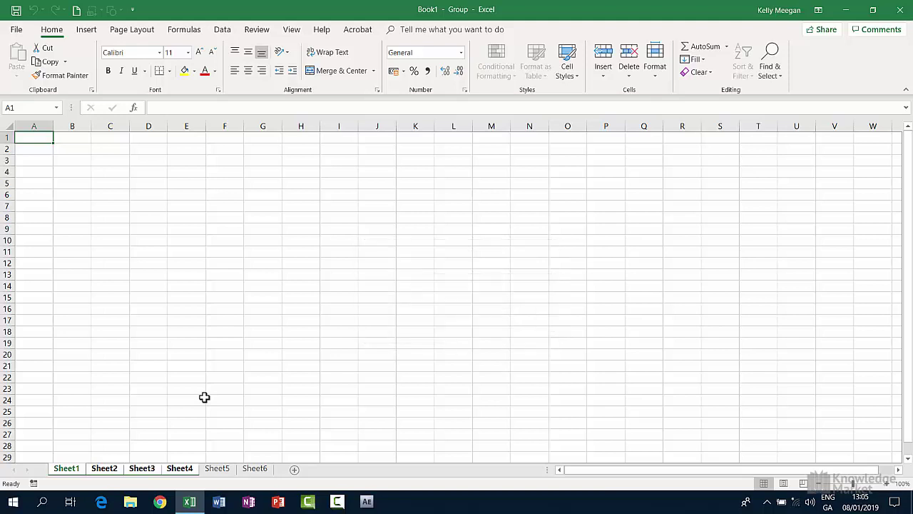
click(217, 468)
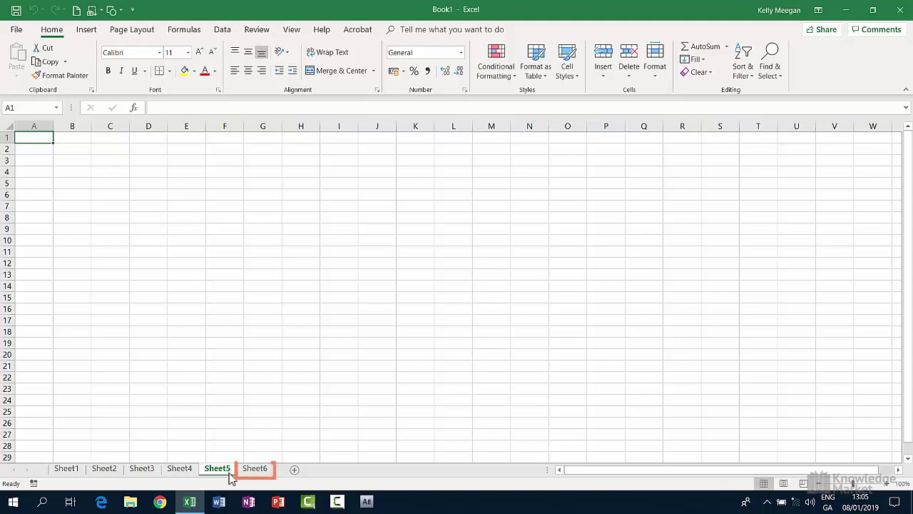
Group all six sheets, from Sheet6 back to Sheet1.
click(256, 471)
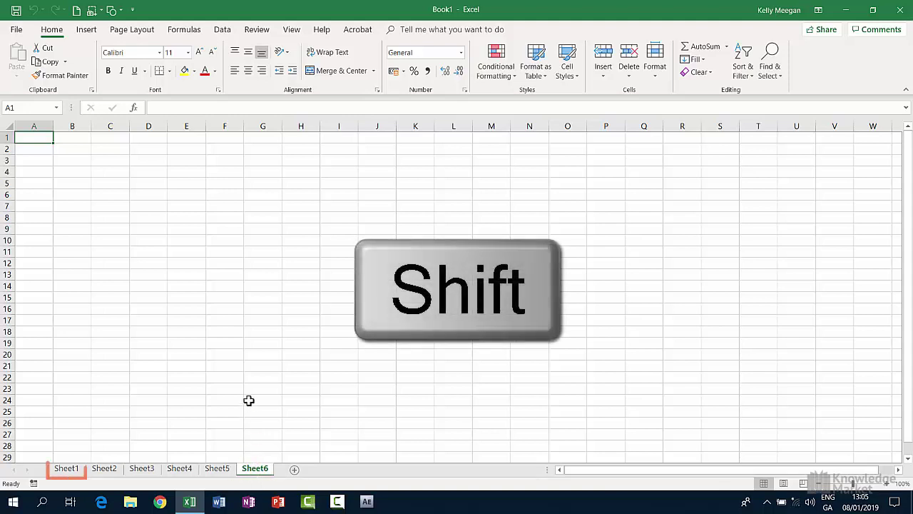
shift+click(68, 469)
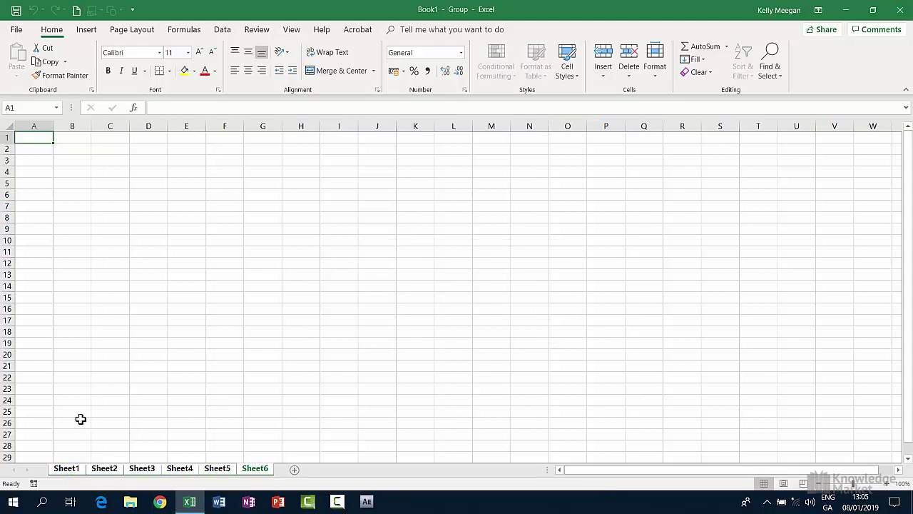
click(179, 469)
Ungroup the six sheets with Ungroup Sheets from the tab's context menu.
right_click(180, 468)
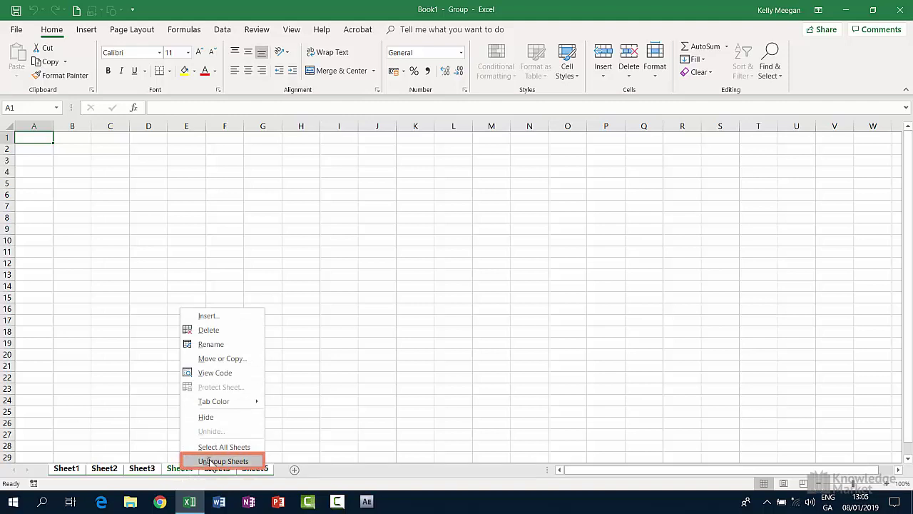
click(209, 462)
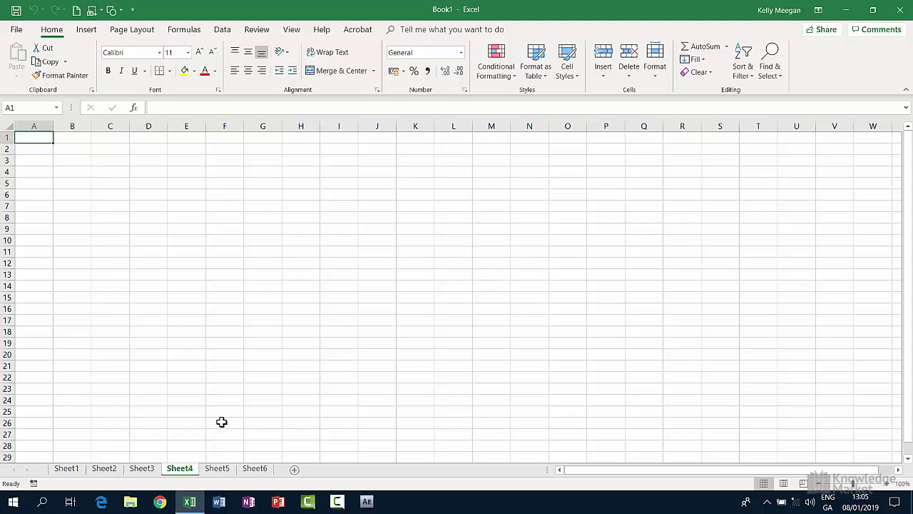
Group all six sheets, Sheet1 through Sheet6.
click(73, 470)
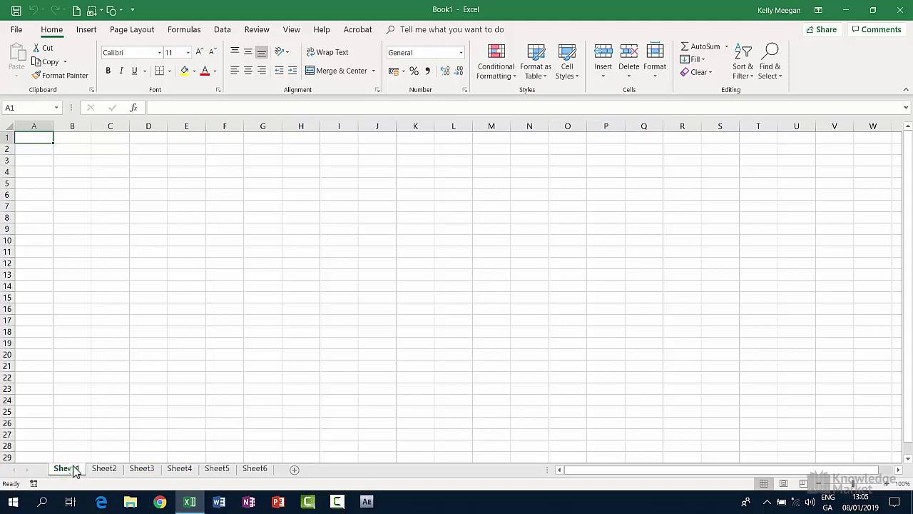
key(shift)
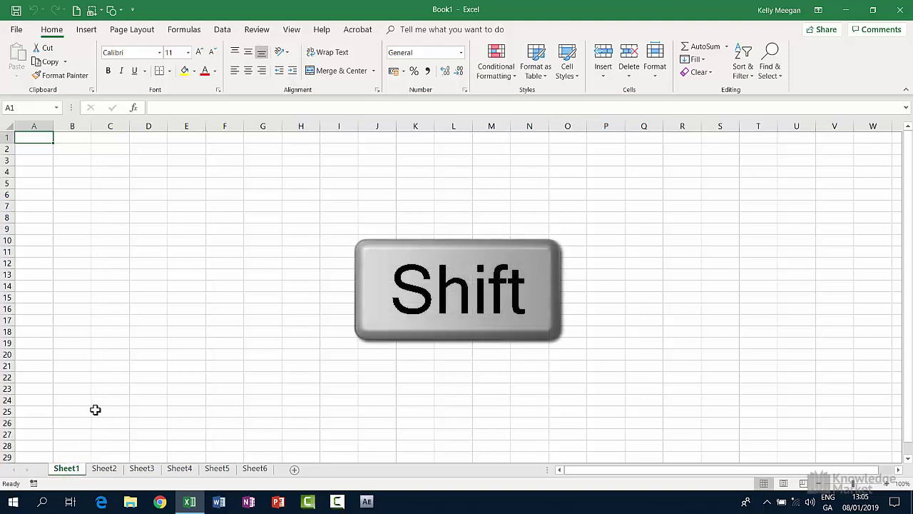
shift+click(256, 469)
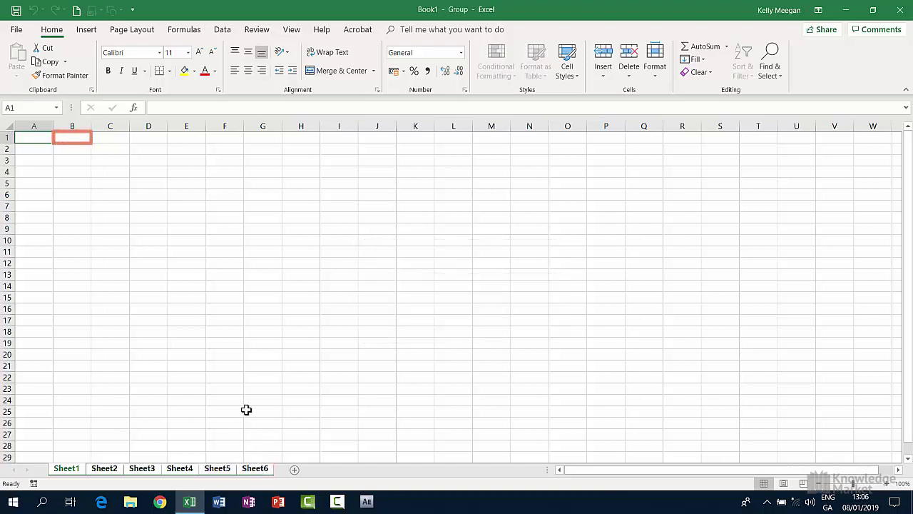
Fill Week 1–Week 4 across B1:E1 and Product 1–Product 10 down A2:A11.
click(76, 137)
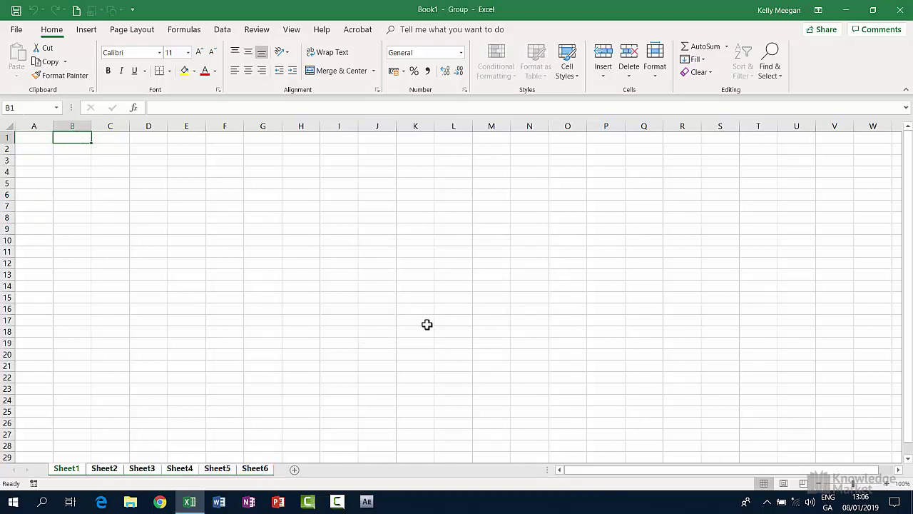
text(Week 1)
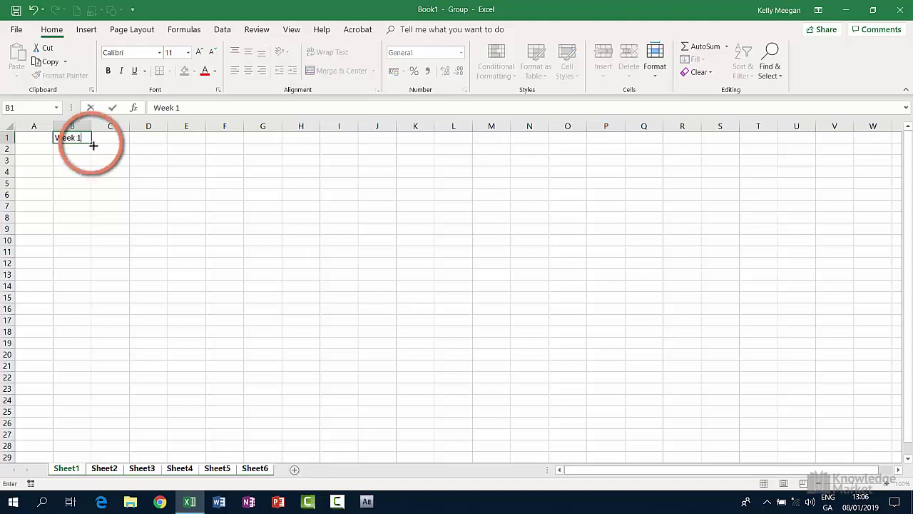
key(ctrl+Return)
drag(95, 144, 204, 142)
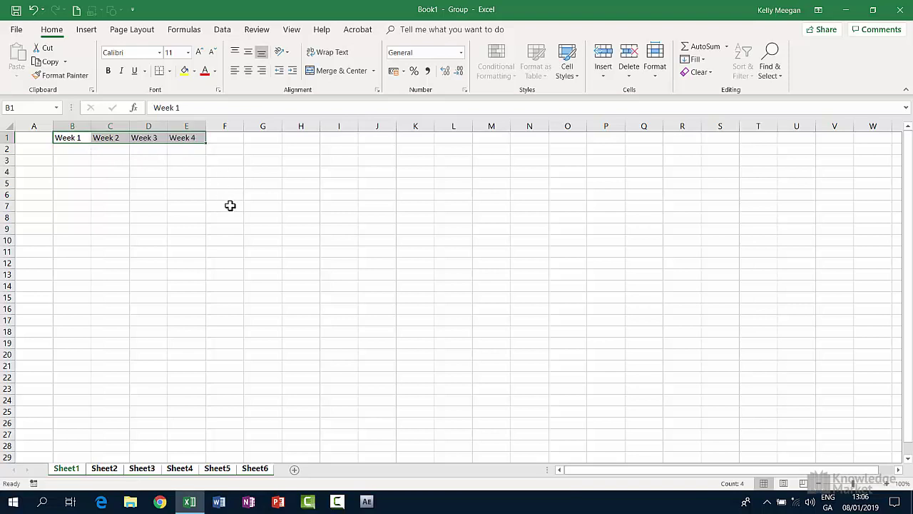
click(33, 148)
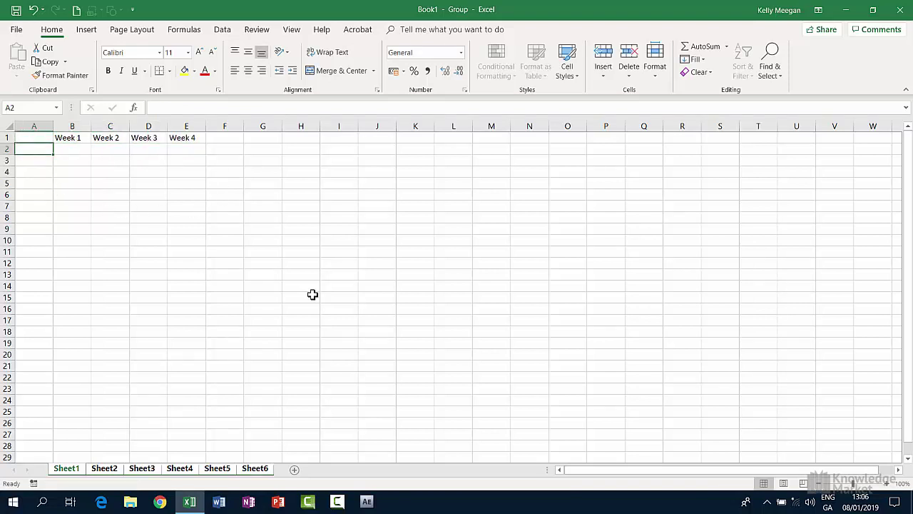
text(Product 1)
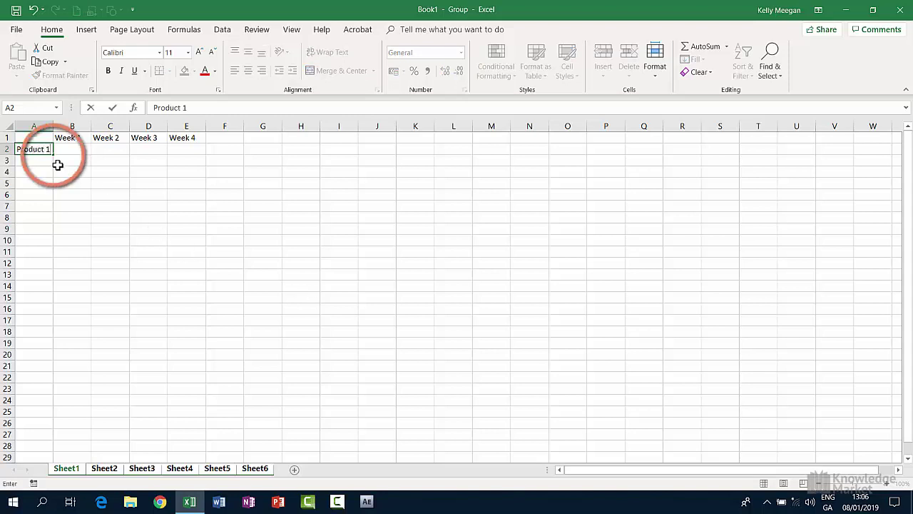
drag(54, 154, 43, 252)
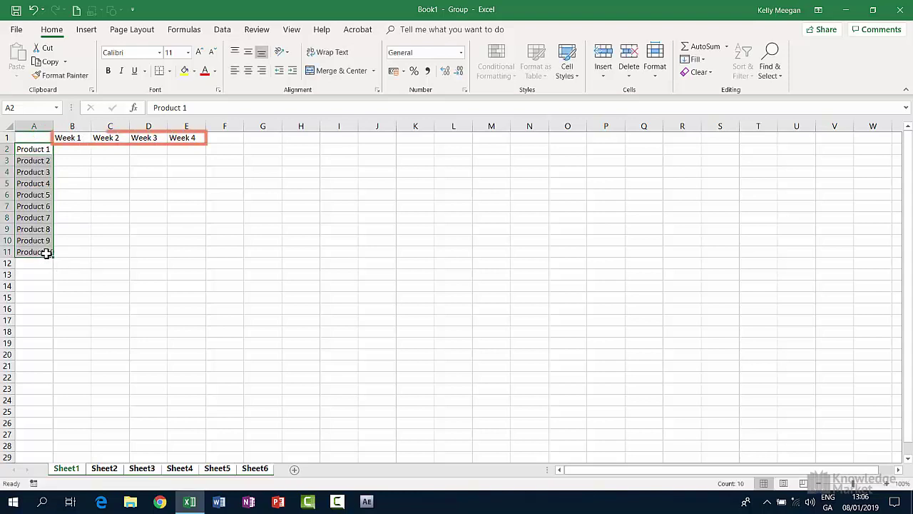
Make the B1:E1 week headings bold and centred.
drag(82, 137, 198, 137)
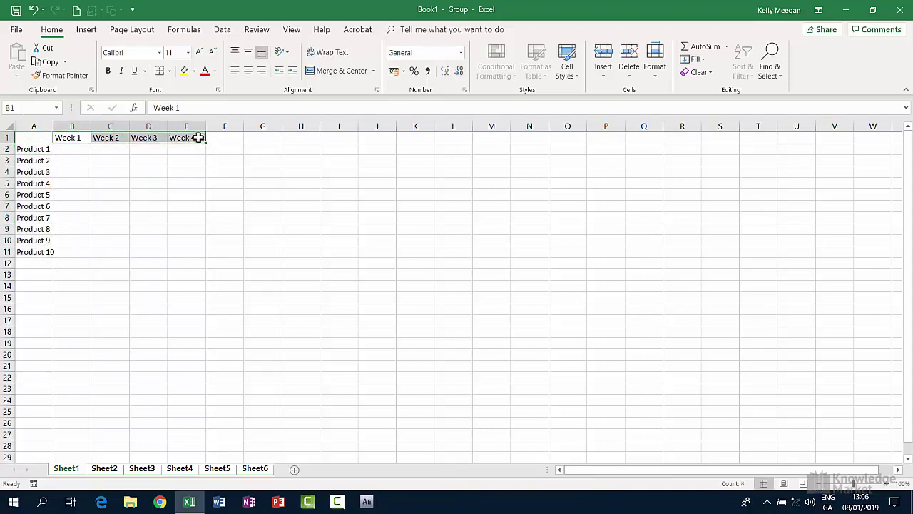
click(108, 70)
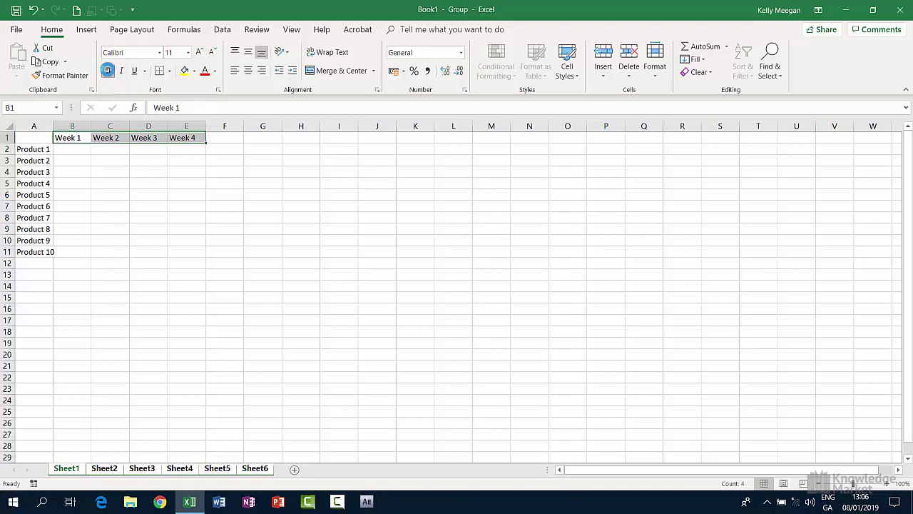
click(249, 73)
click(295, 204)
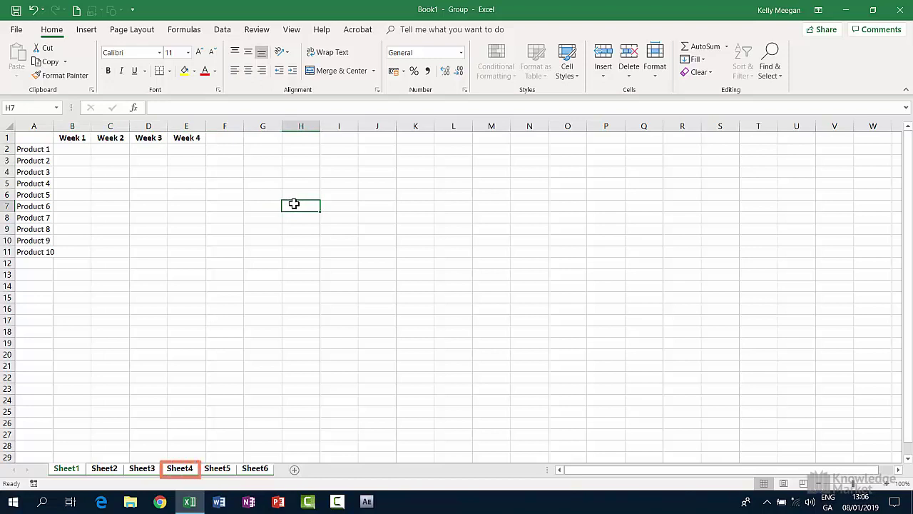
Ungroup the sheets and view Sheet6 down to Sheet1 to confirm matching labels.
right_click(186, 469)
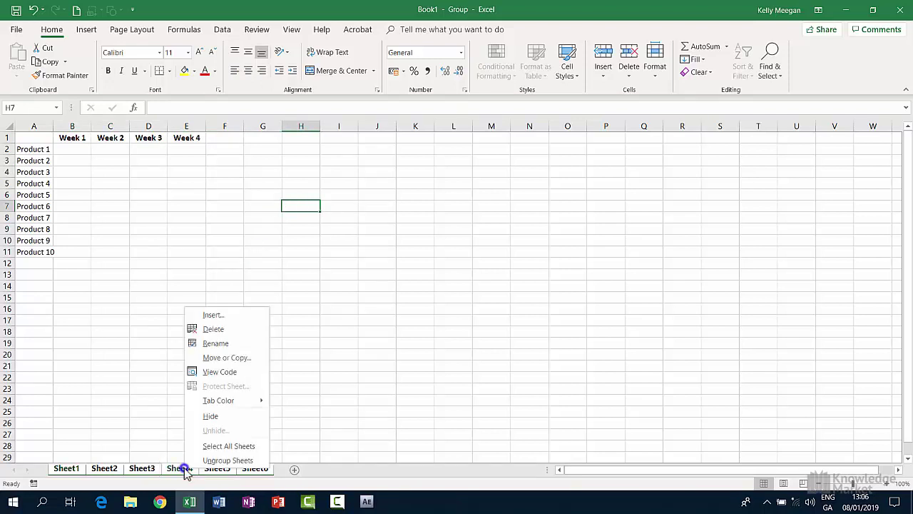
click(191, 463)
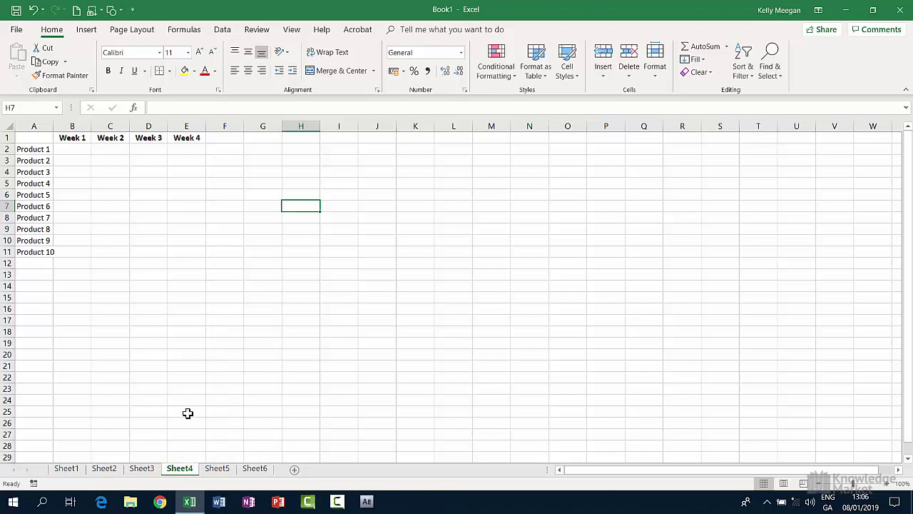
click(261, 469)
click(218, 469)
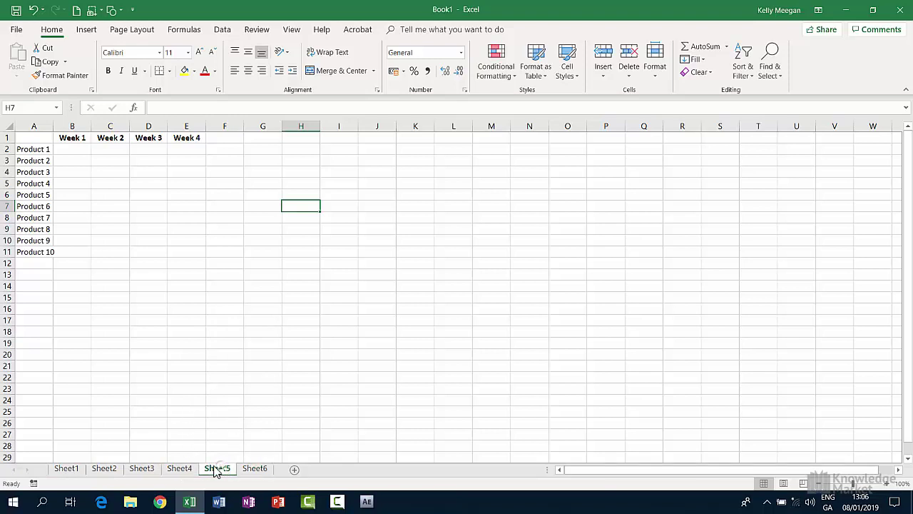
click(184, 469)
click(143, 469)
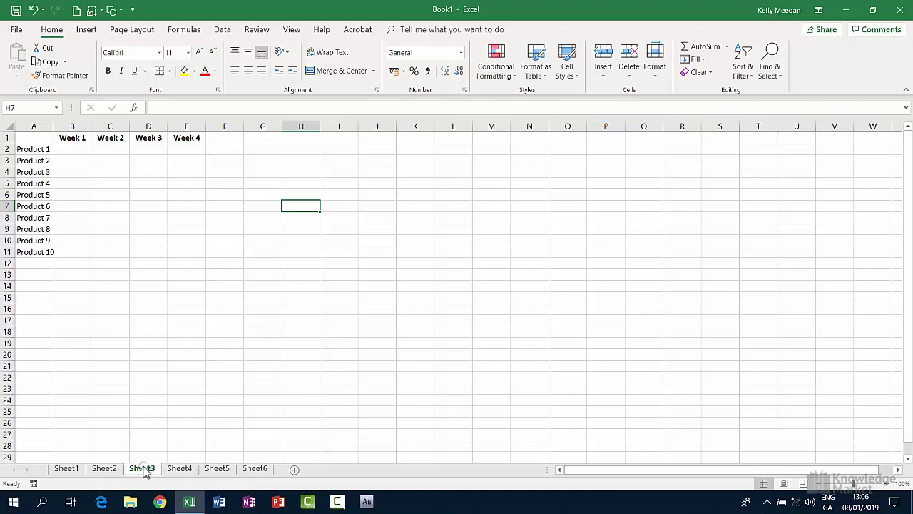
click(107, 469)
click(68, 469)
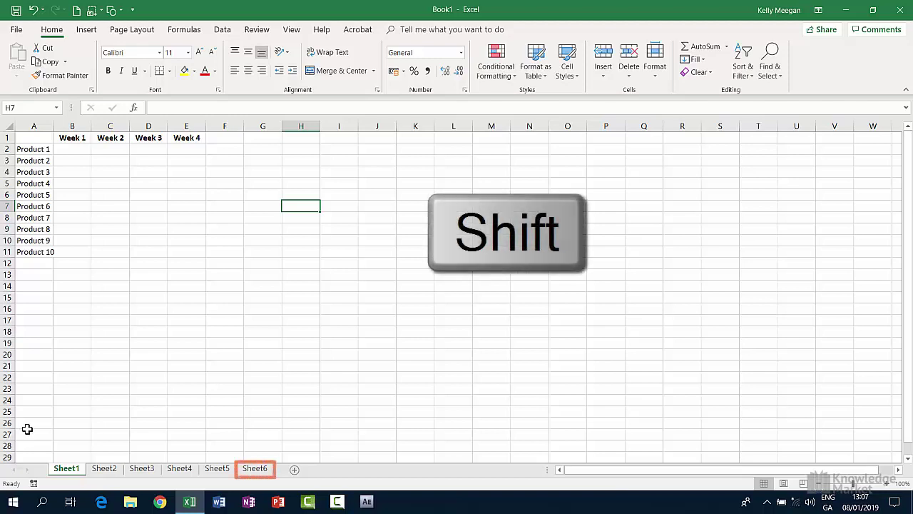
Group all six sheets, AutoFit column A to fit Product 10, then ungroup.
shift+click(254, 468)
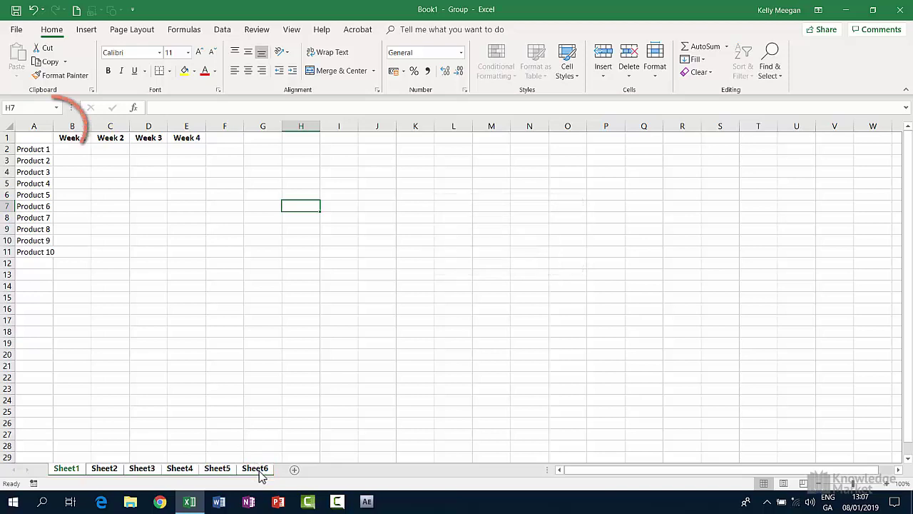
double_click(53, 126)
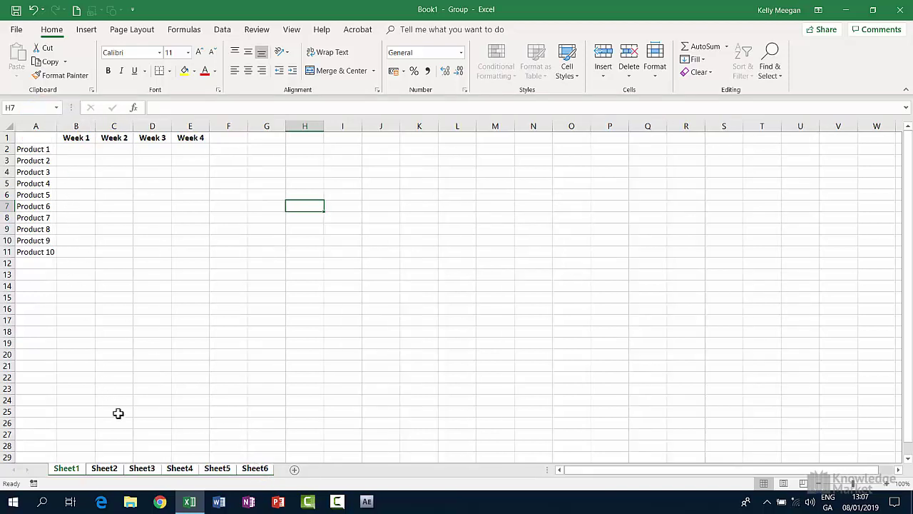
right_click(83, 471)
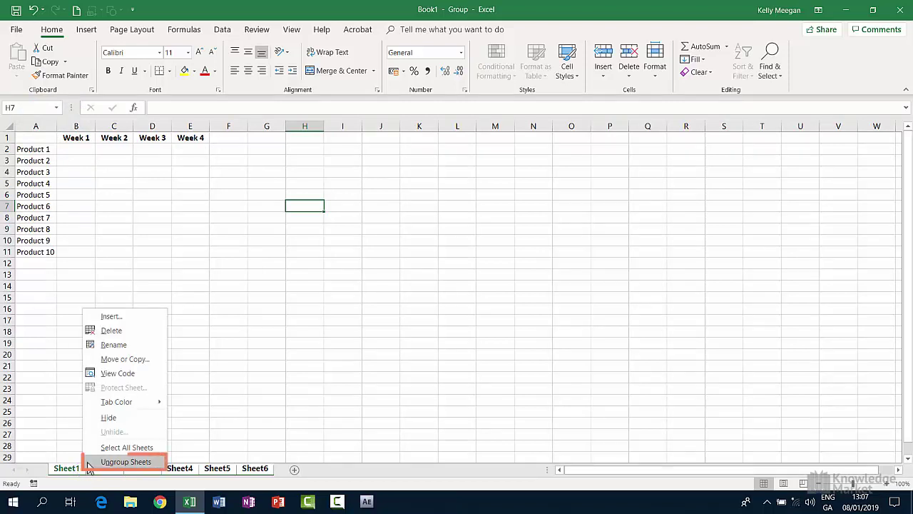
click(88, 461)
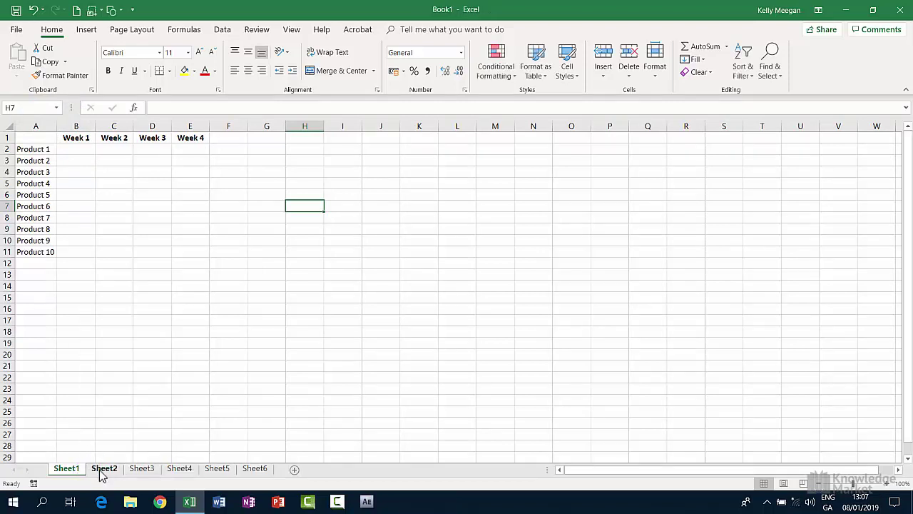
View Sheet2 through Sheet6 to confirm column A is widened on each.
click(99, 471)
click(145, 471)
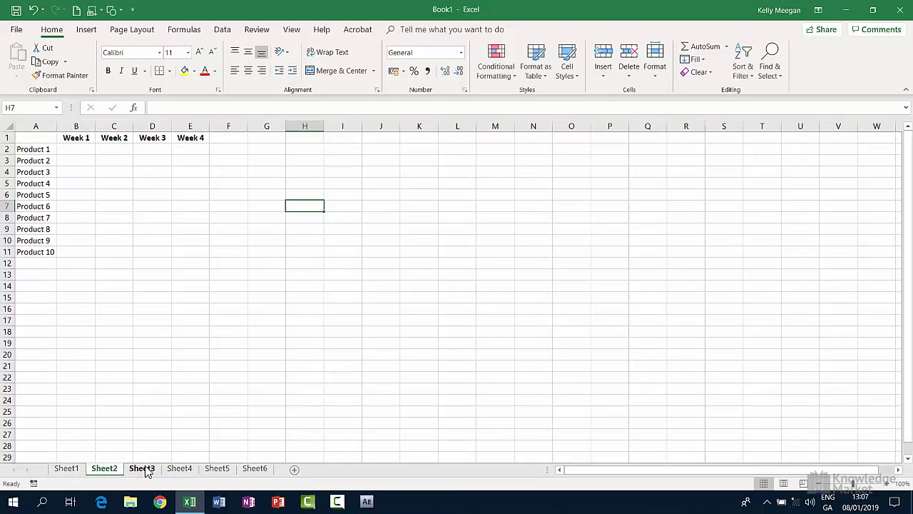
click(180, 472)
click(222, 472)
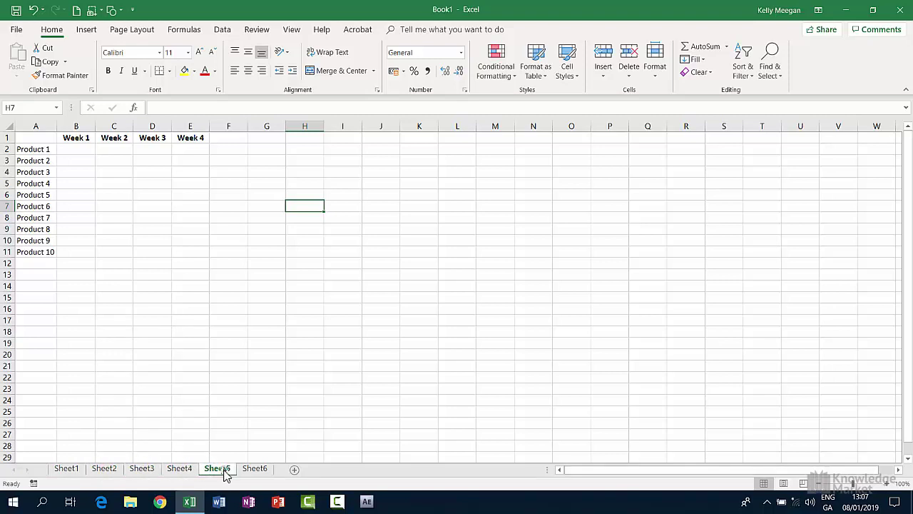
click(265, 469)
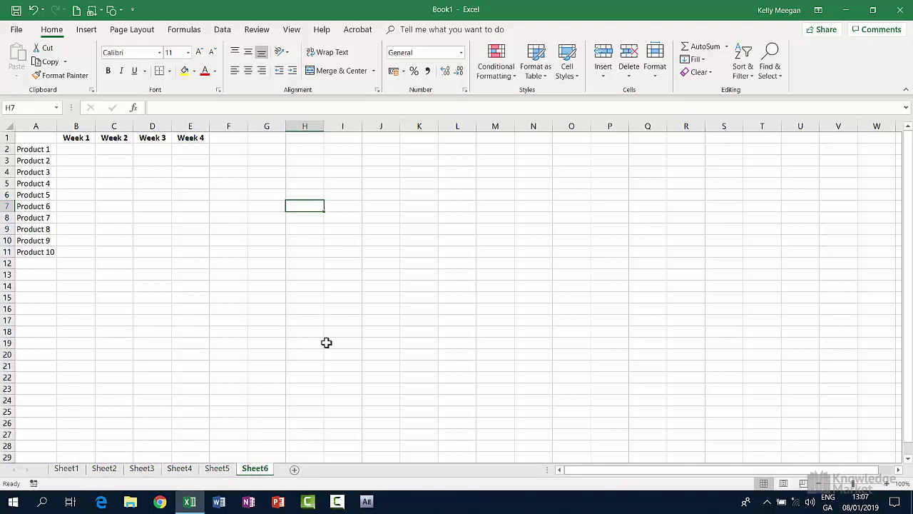